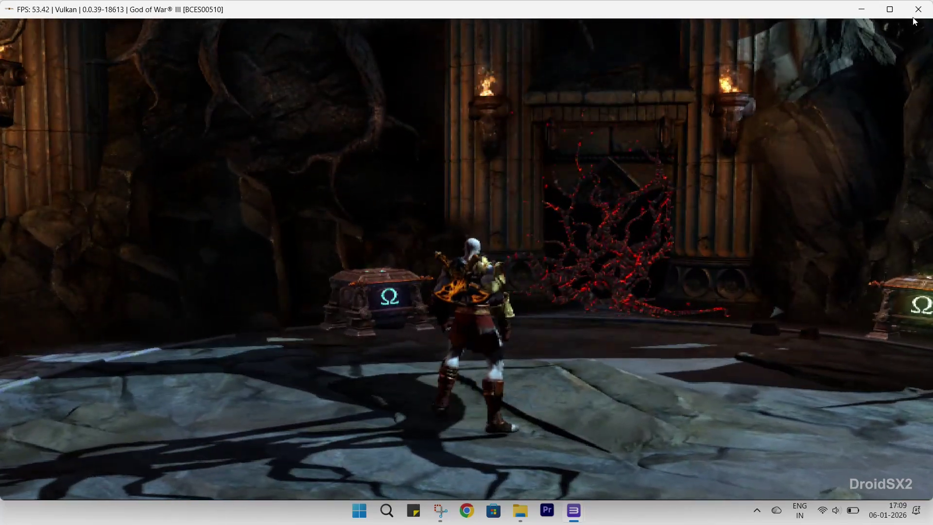
Close the running game and open Config, declining removal of obsolete entries and suppressing the warning.
click(918, 9)
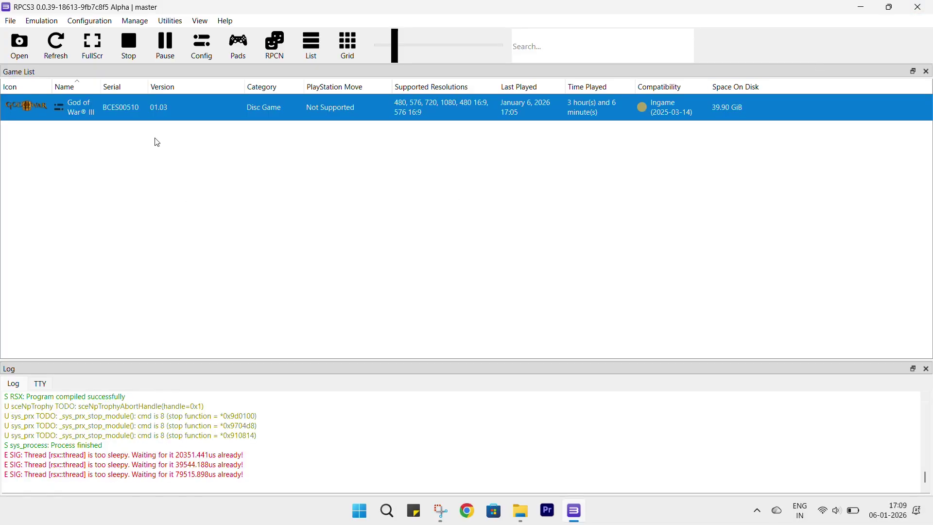
click(202, 45)
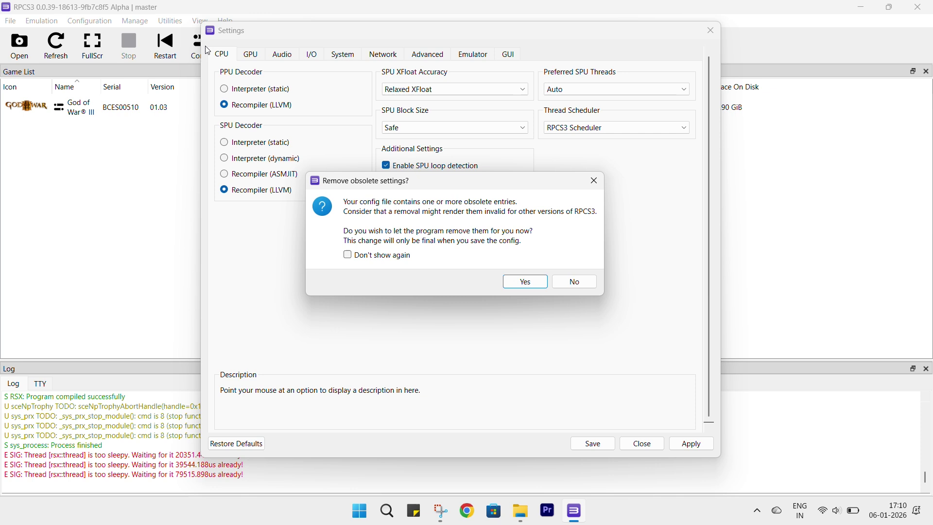
click(379, 256)
click(566, 285)
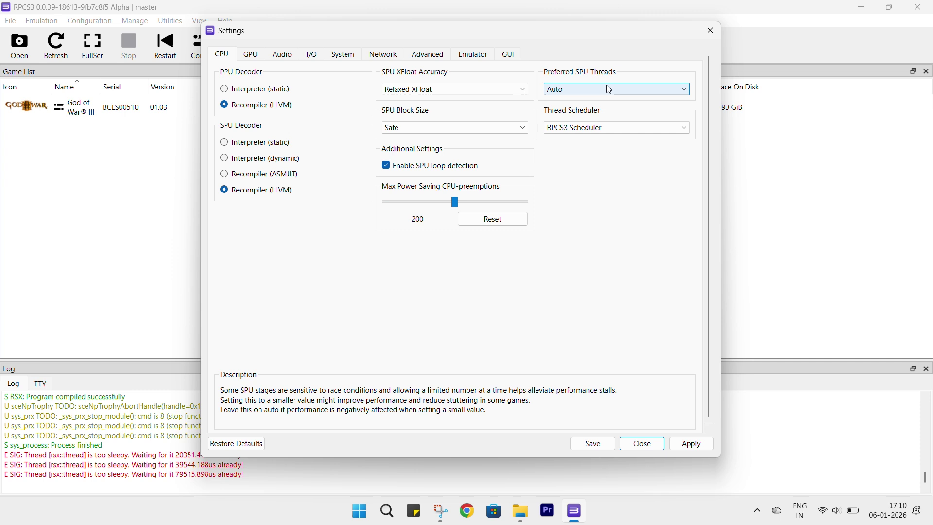
Keep Auto preferred SPU threads, RPCS3 Scheduler and Relaxed XFloat accuracy on the CPU page.
click(627, 90)
click(626, 90)
click(636, 129)
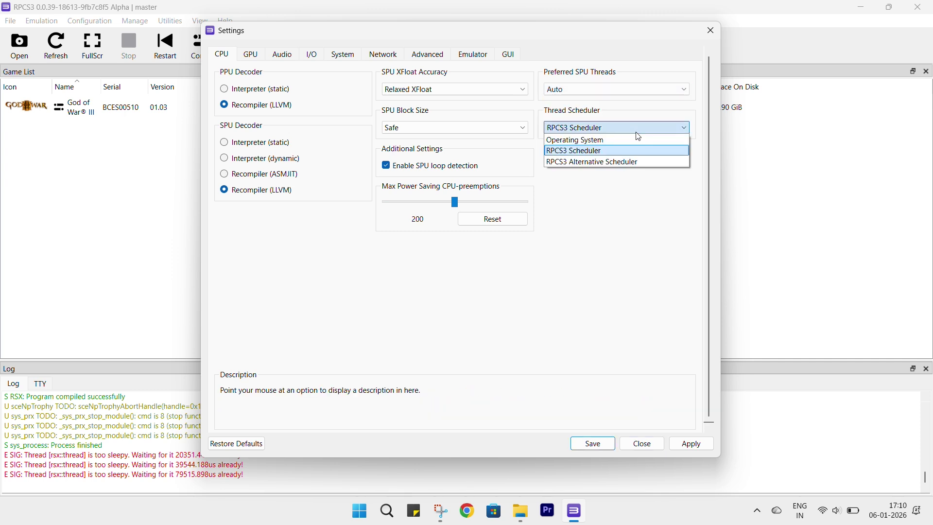
click(498, 130)
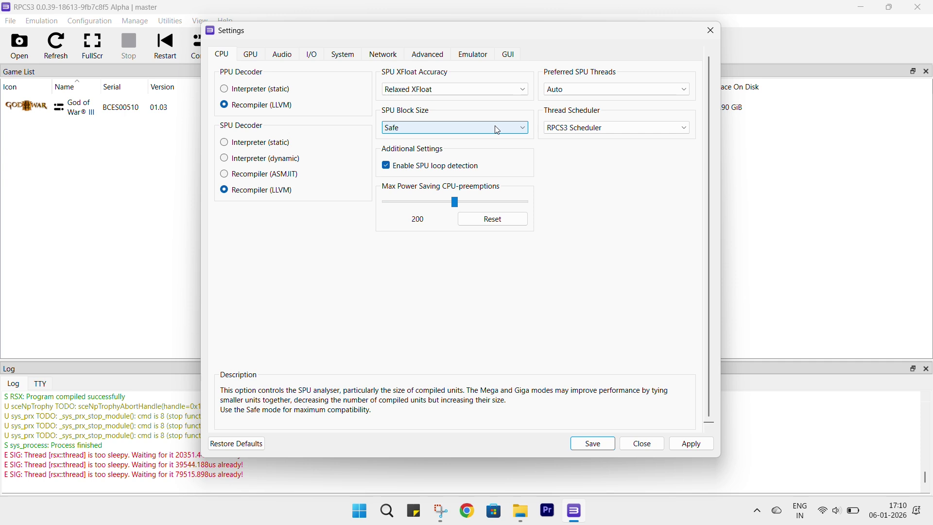
click(507, 91)
click(507, 90)
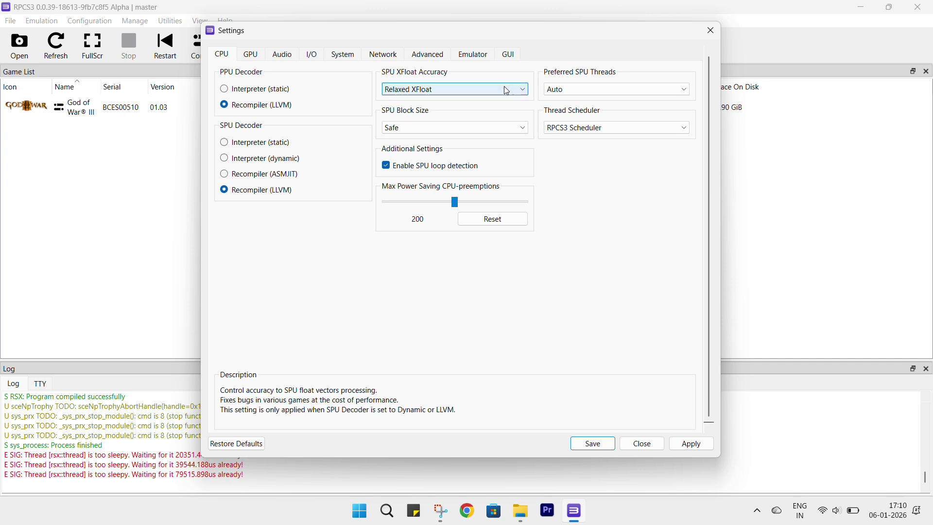
On the GPU page, confirm the Vulkan renderer, 4:3 aspect ratio and 60 frame limit.
click(255, 56)
click(347, 92)
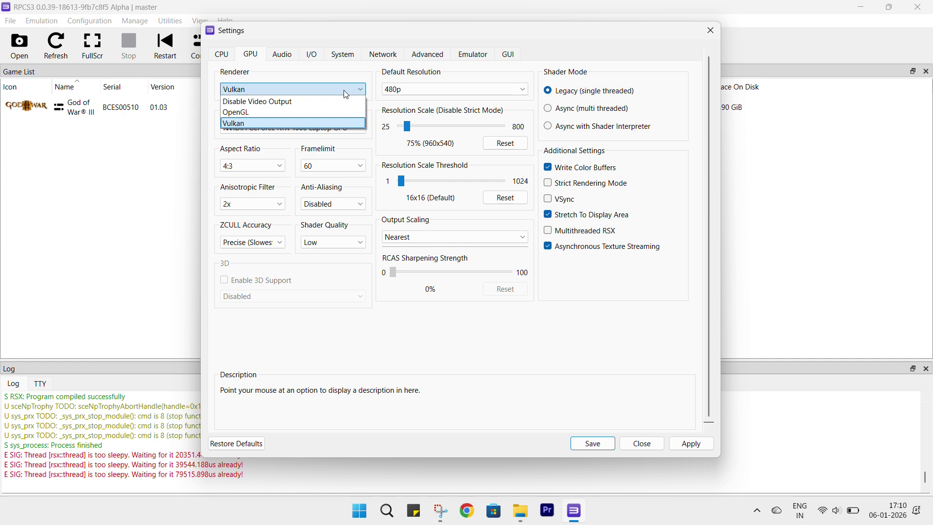
click(321, 124)
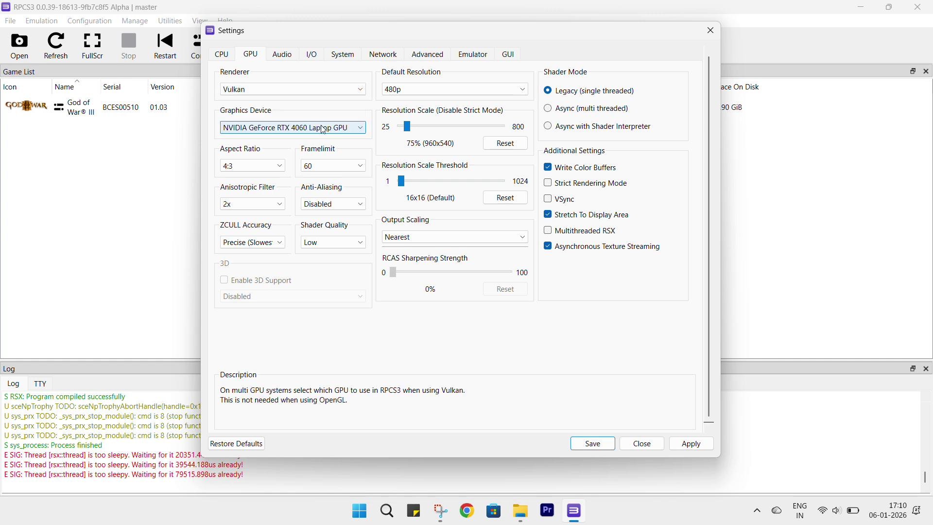
click(265, 164)
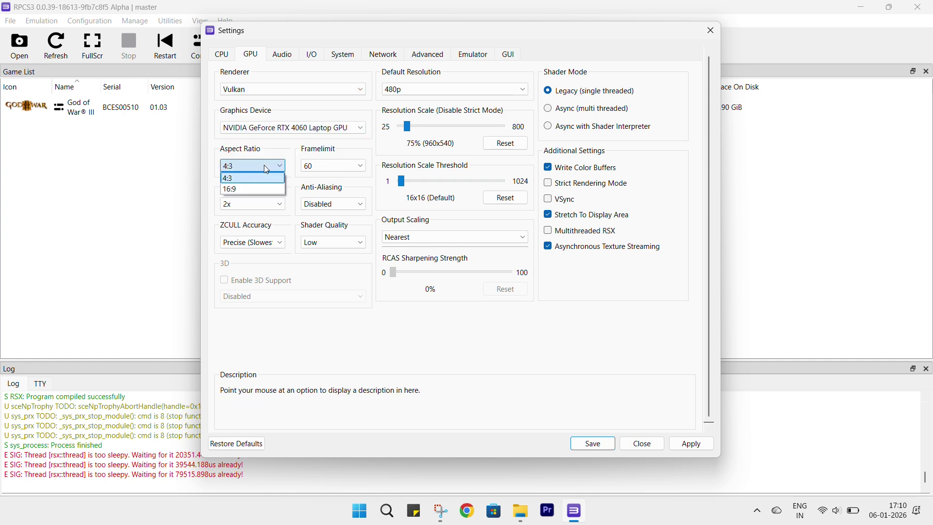
click(264, 164)
click(360, 170)
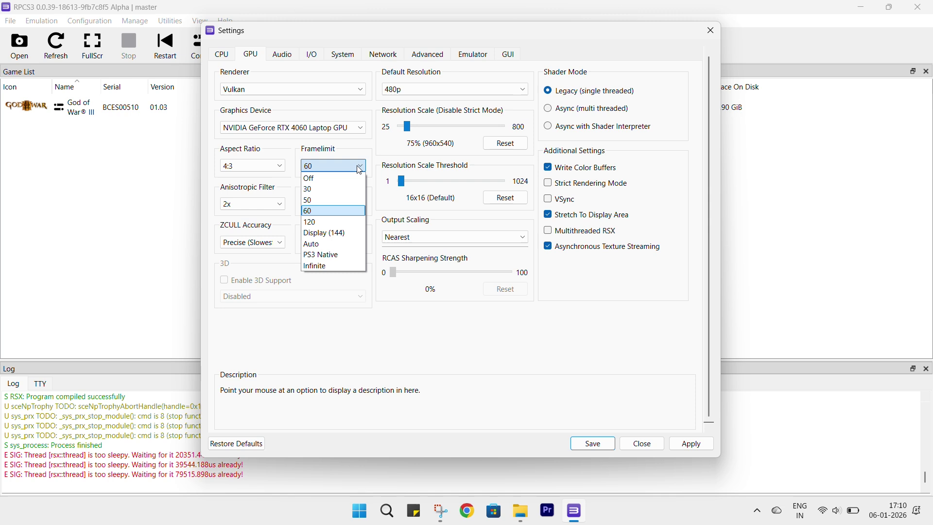
click(360, 169)
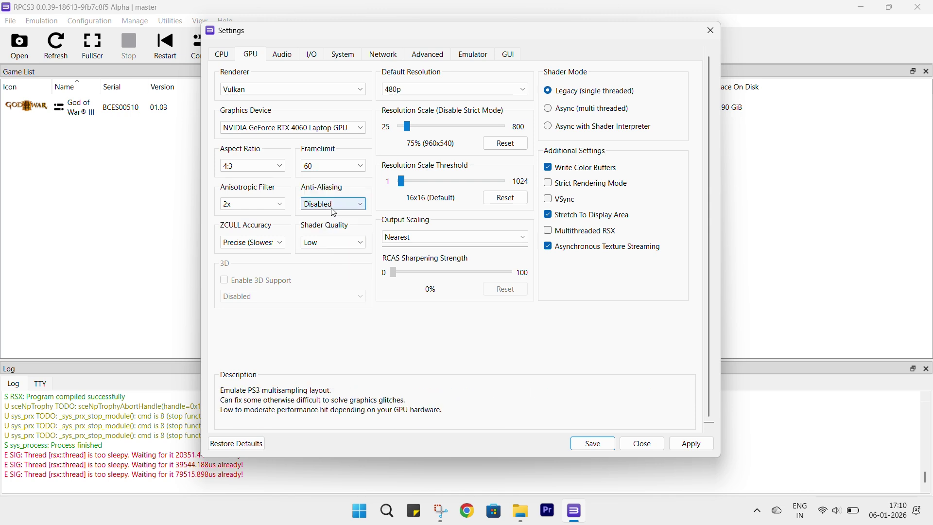
Keep Low shader quality, Precise ZCULL, 480p resolution and Nearest scaling, then view Audio settings.
click(334, 247)
click(346, 246)
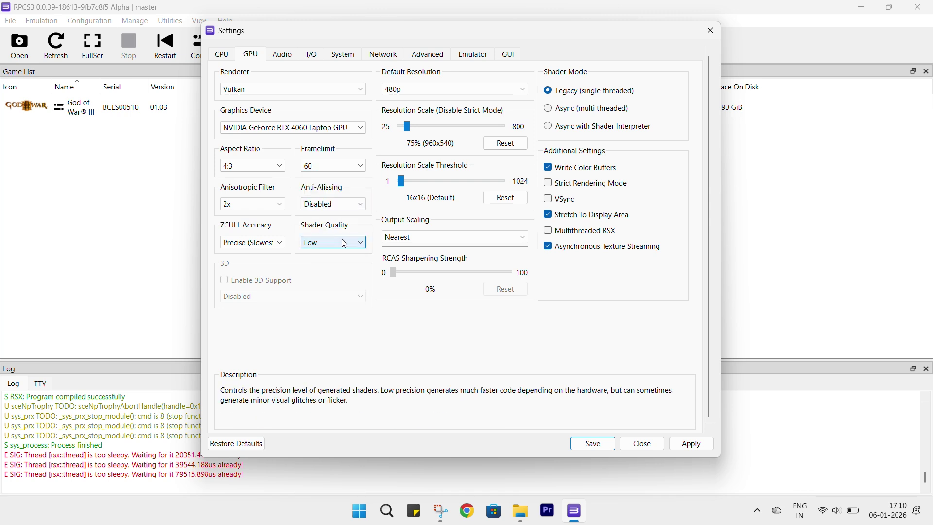
click(274, 244)
click(270, 244)
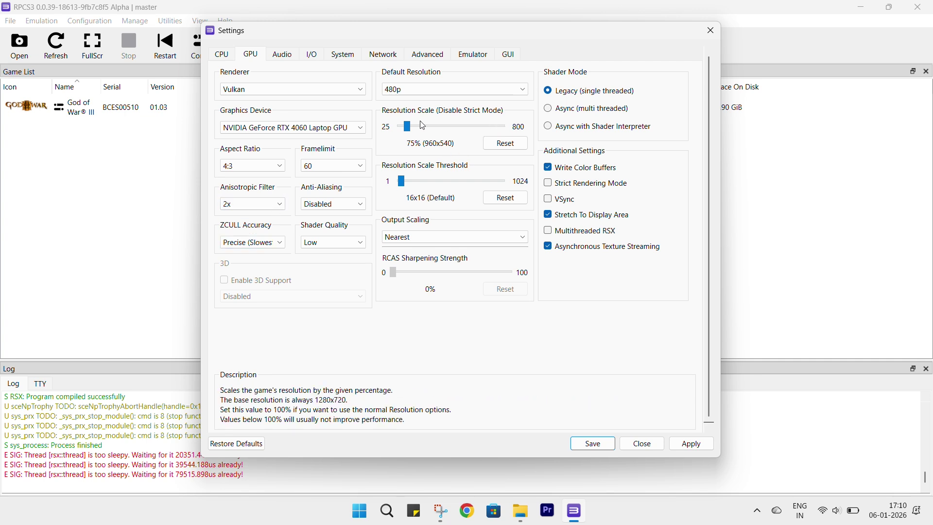
click(419, 91)
click(416, 92)
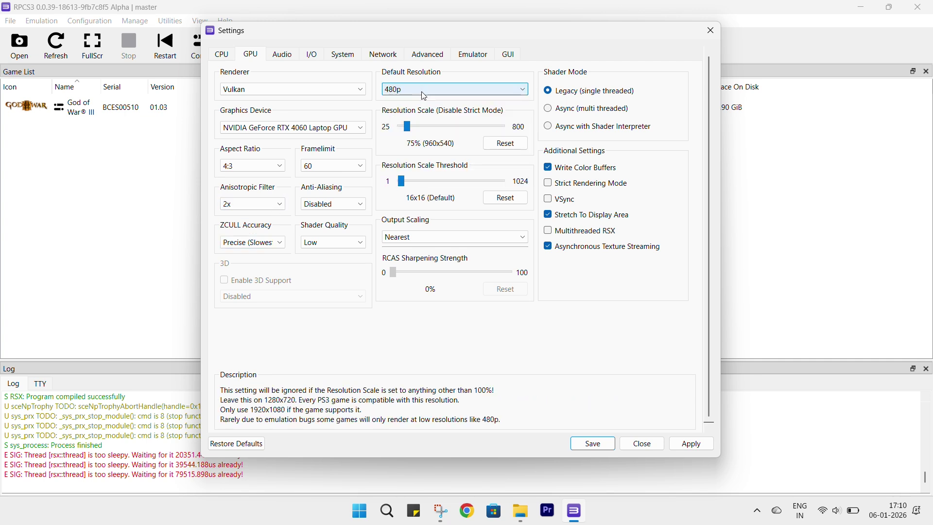
click(438, 234)
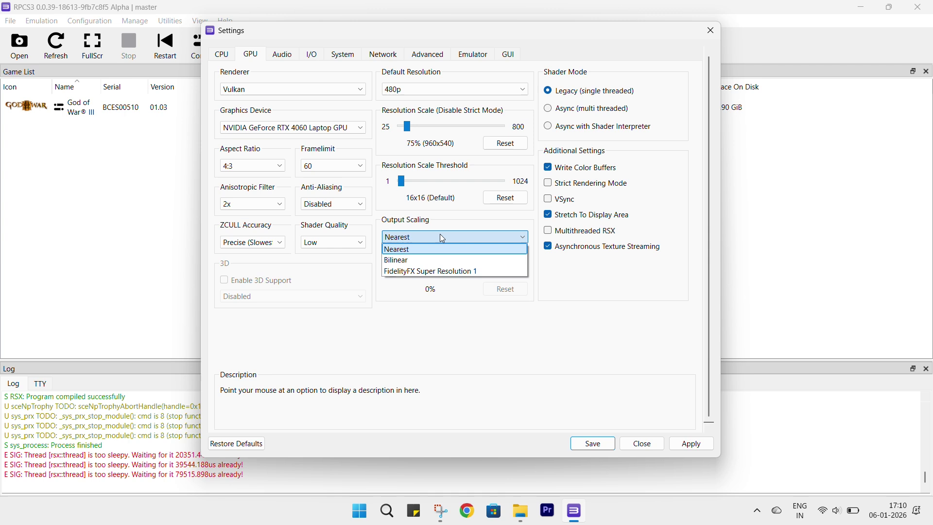
click(440, 234)
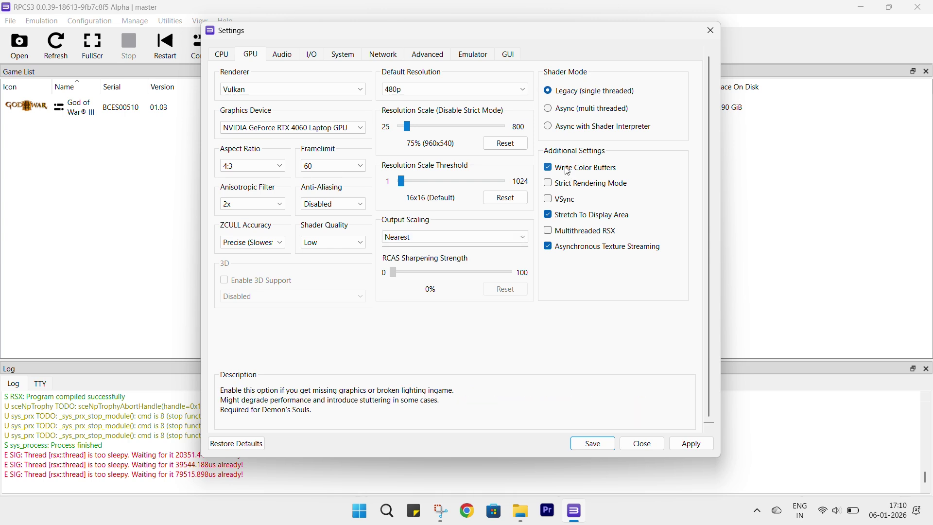
click(283, 55)
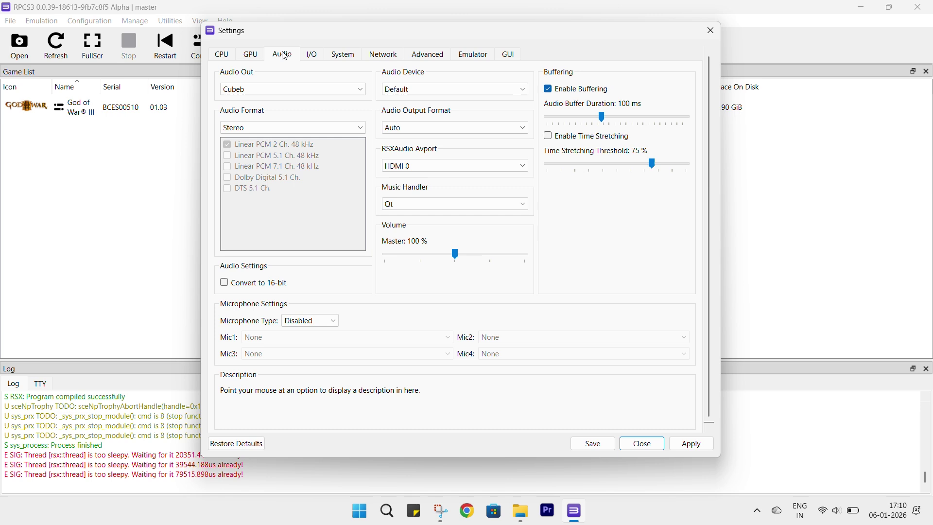
On the I/O page, keep the Null keyboard handler and Single-threaded pad handling.
click(314, 56)
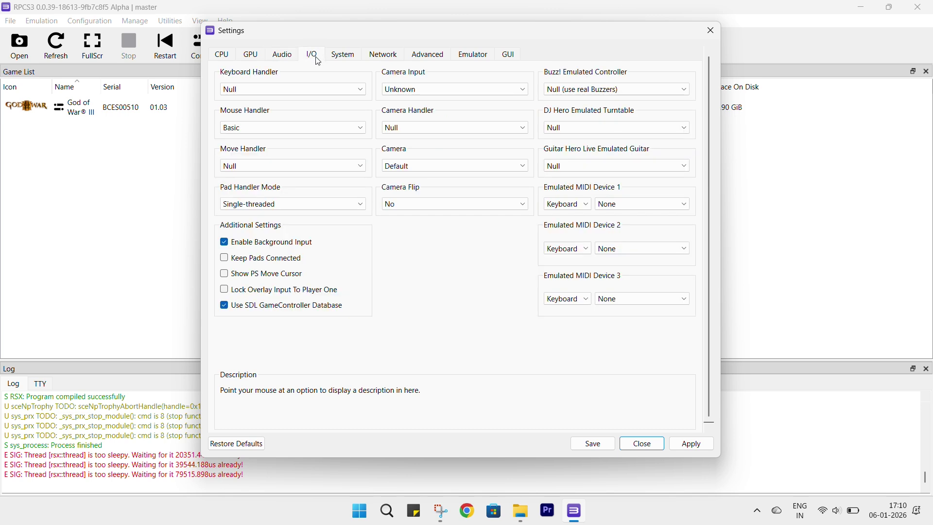
click(312, 91)
click(310, 92)
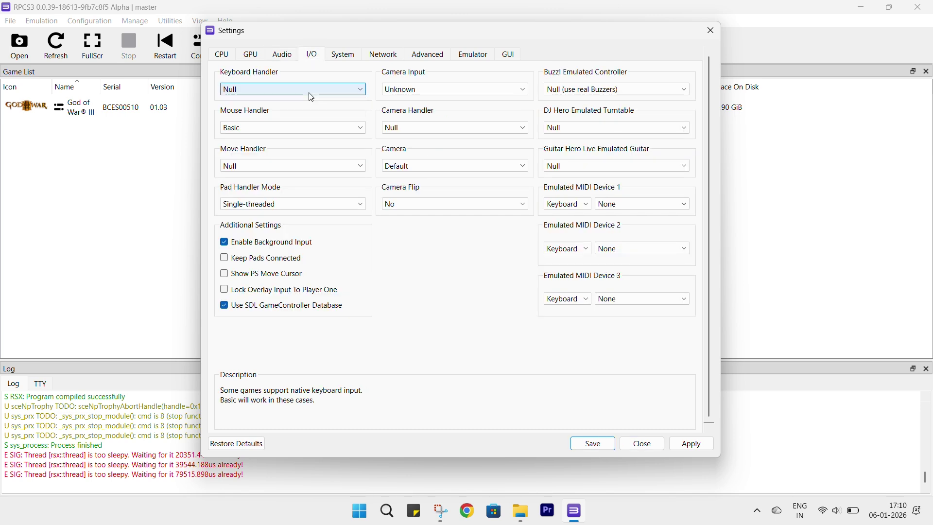
click(299, 206)
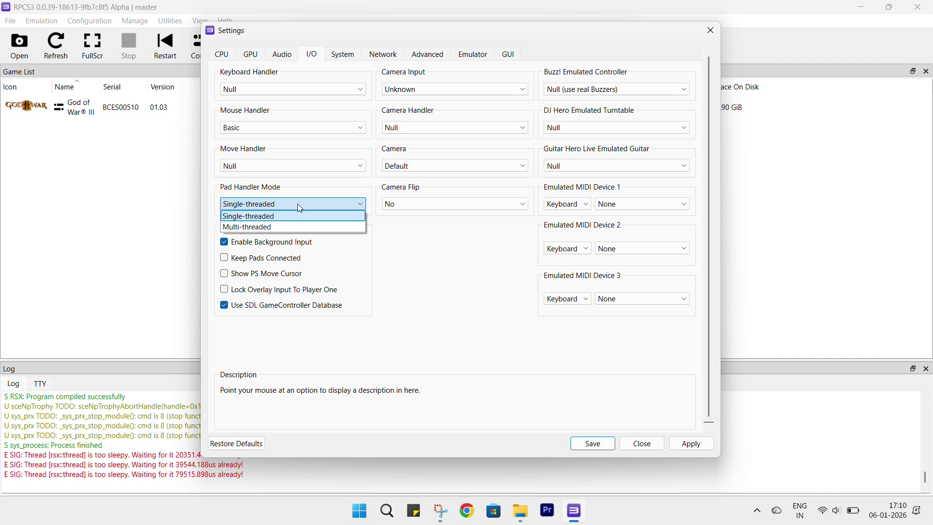
click(298, 203)
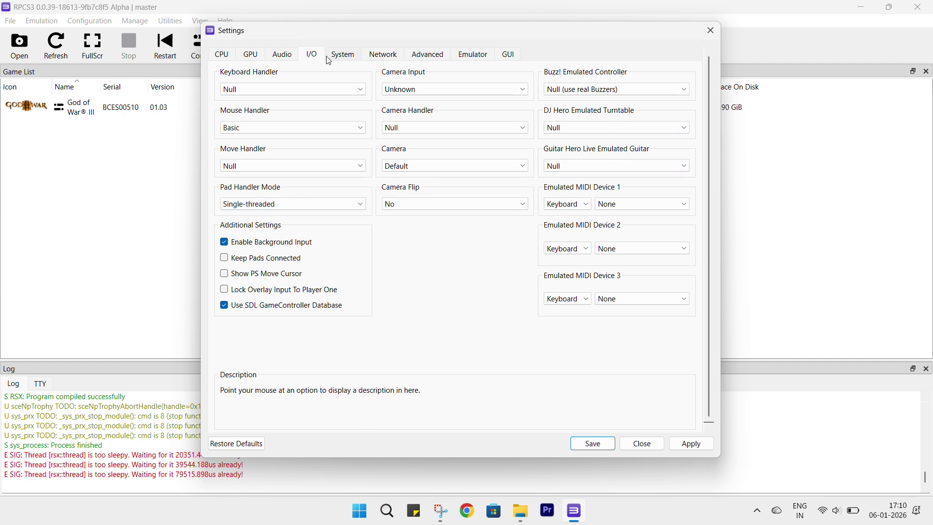
Look through the System and Network pages, ending on the Advanced page.
click(340, 55)
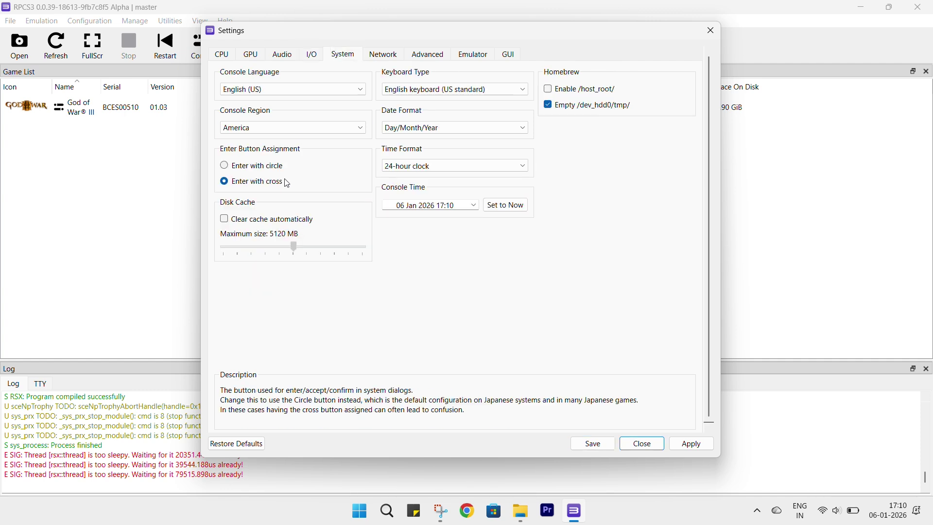
click(383, 57)
click(434, 63)
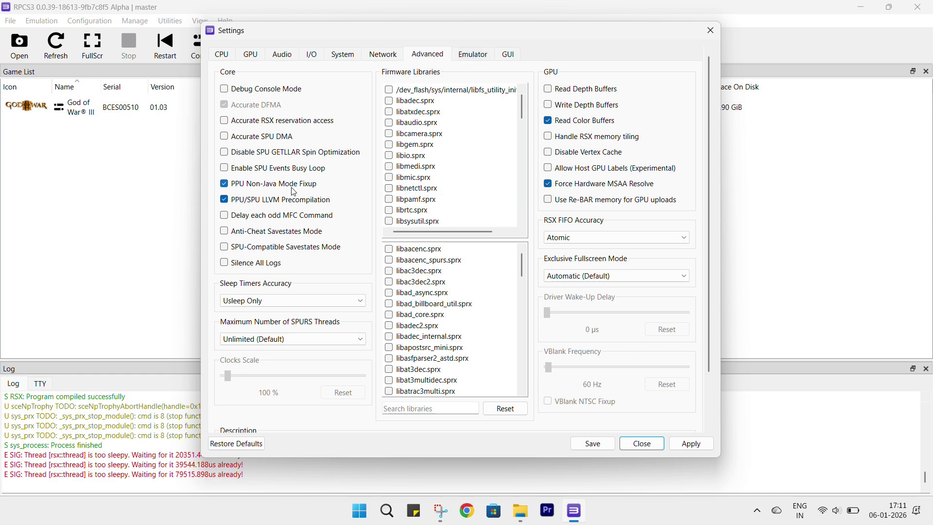
Scroll through the Advanced page, then review the Emulator and GUI pages.
scroll(294, 192, down, 1)
scroll(294, 192, up, 1)
click(474, 55)
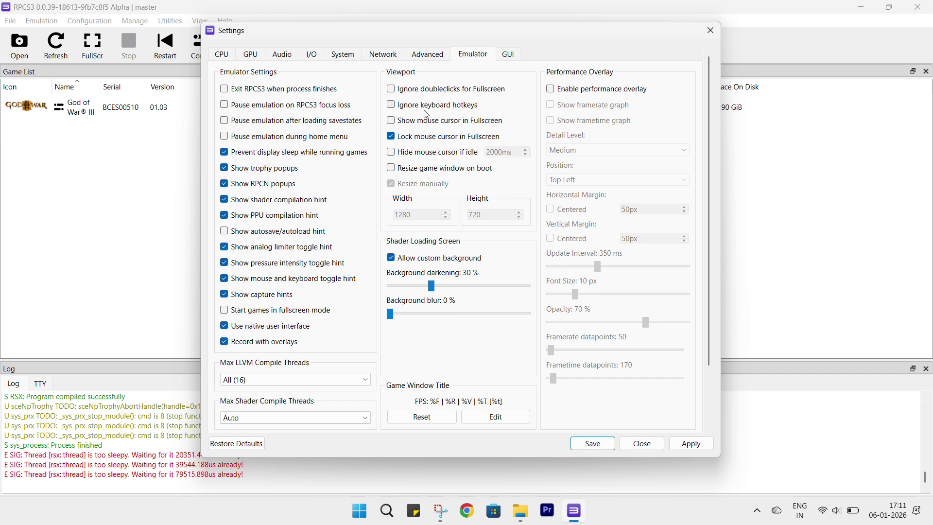
click(511, 56)
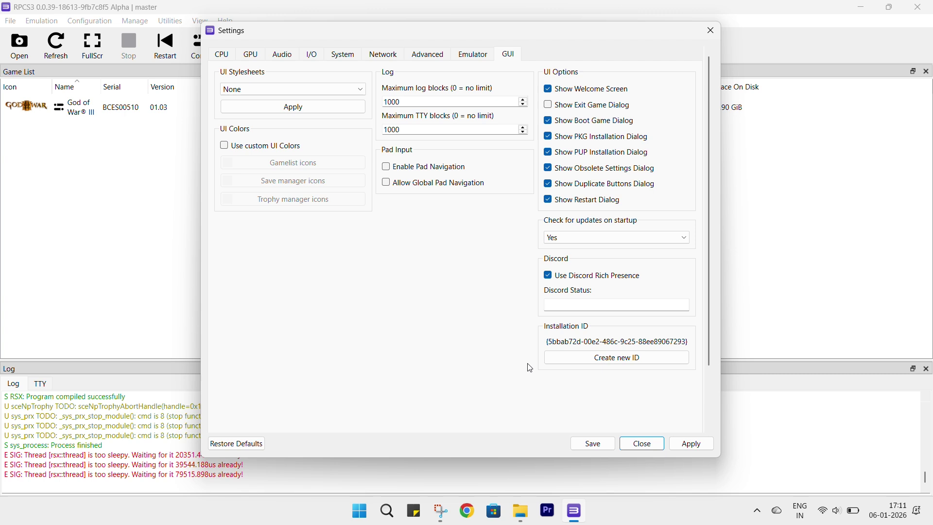
Save the settings and boot God of War III from the game list.
click(590, 441)
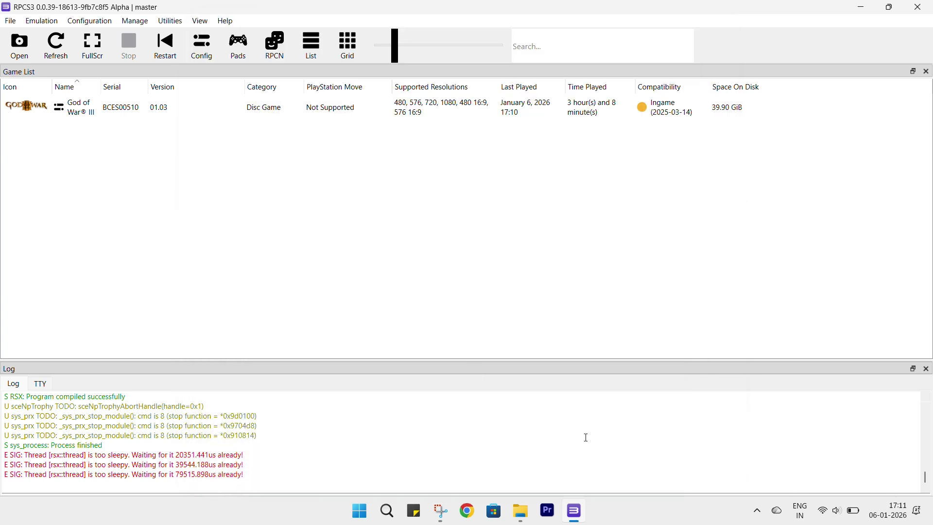
click(97, 114)
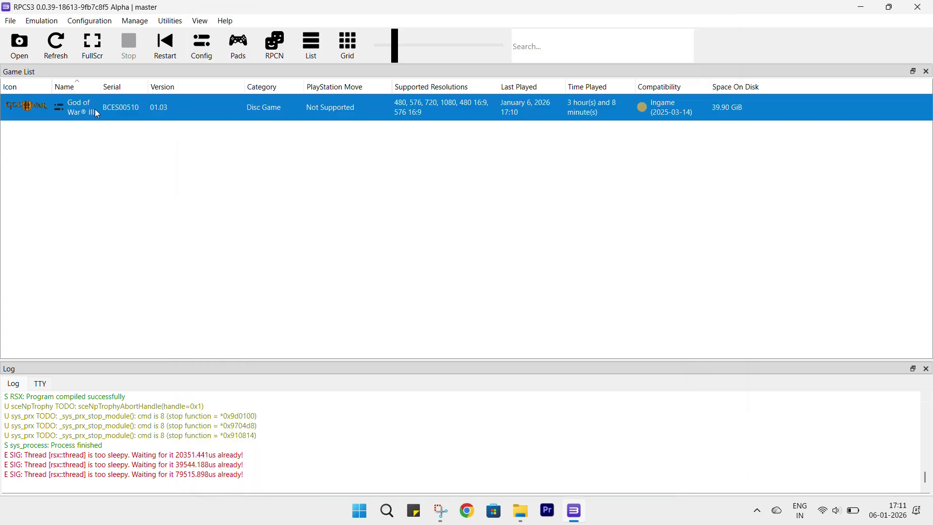
double_click(36, 109)
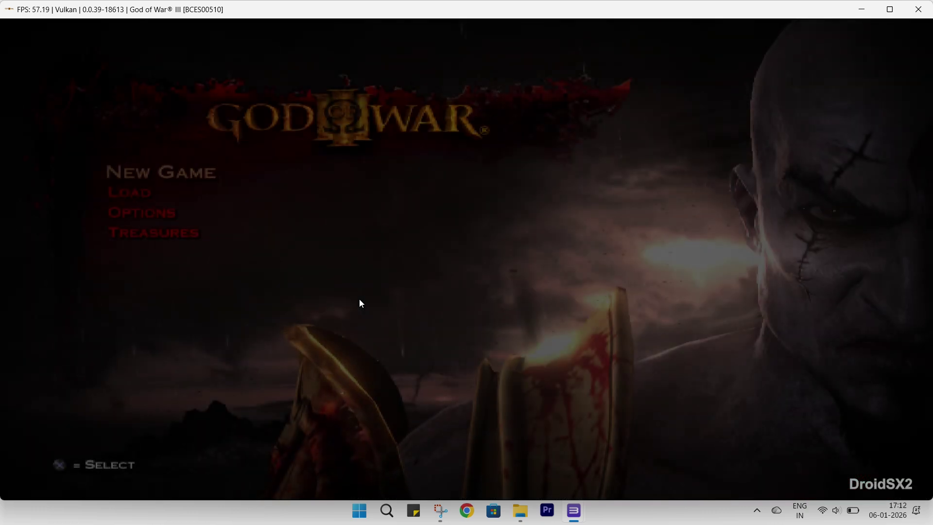
Open the saved-game list and select the Tomb of Ares save.
key(x)
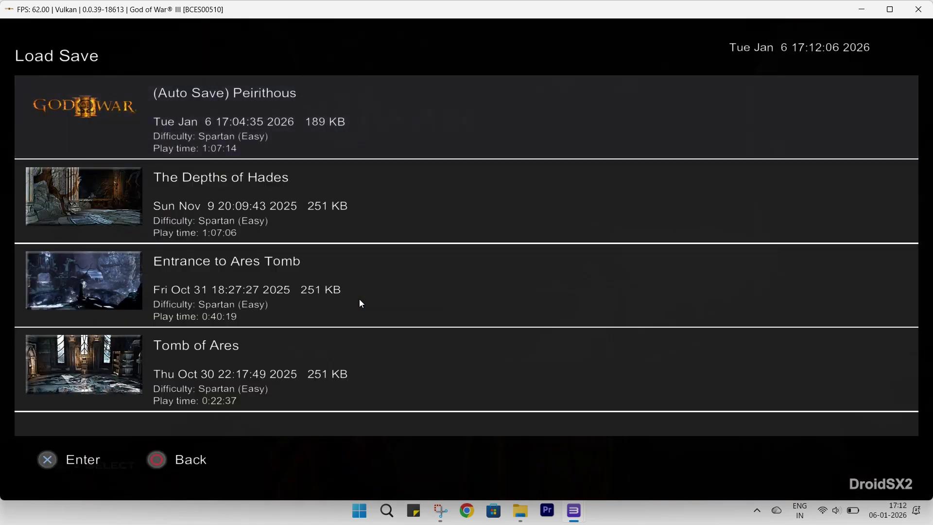
key(Down)
key(Down)
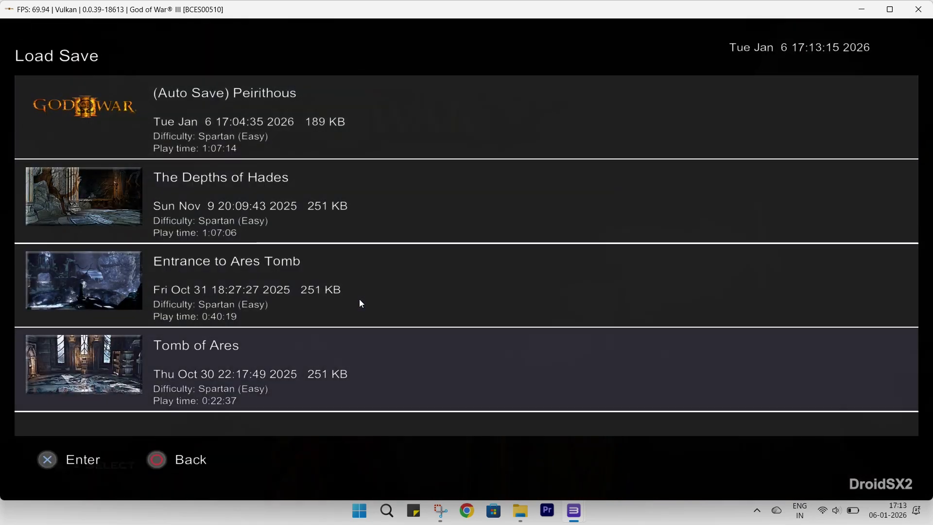